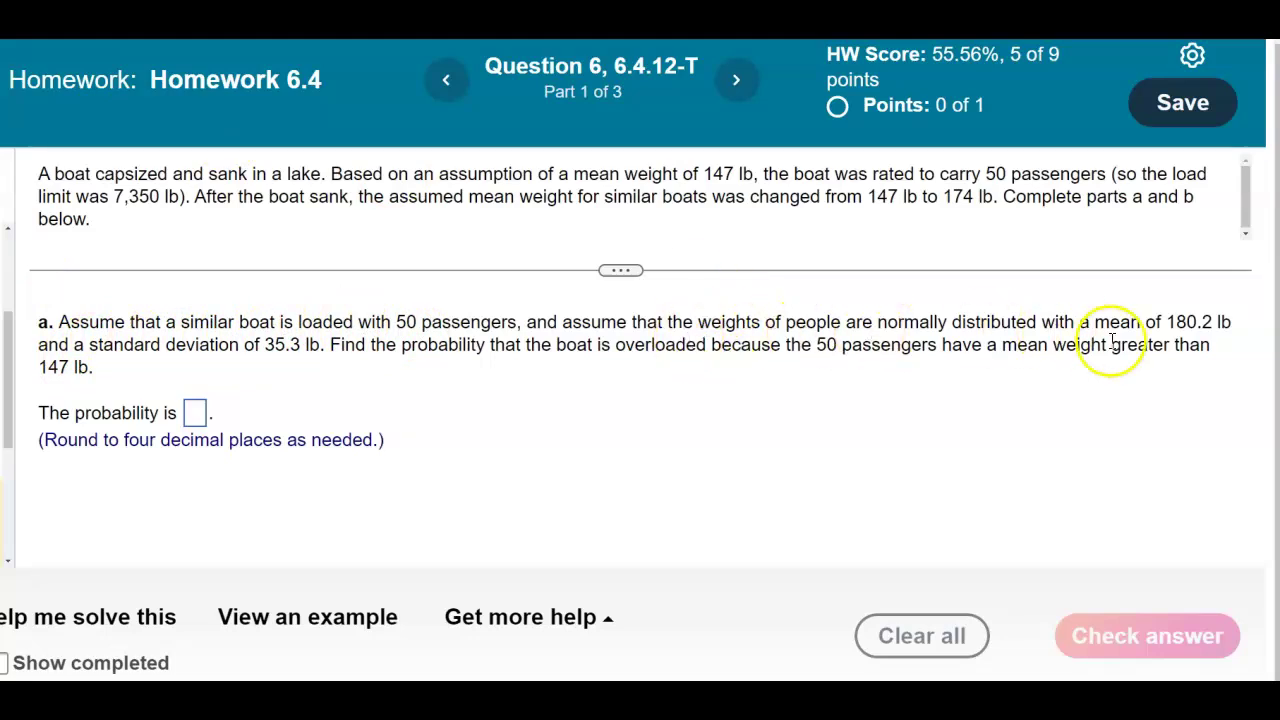
Shrink the boat problem's statement pane so part a about 50 passengers moves up.
{"action": "mouse_move", "coordinate": [621, 269]}
{"action": "left_mouse_down"}
{"action": "mouse_move", "coordinate": [621, 222]}
{"action": "mouse_move", "coordinate": [621, 246]}
{"action": "left_mouse_up"}
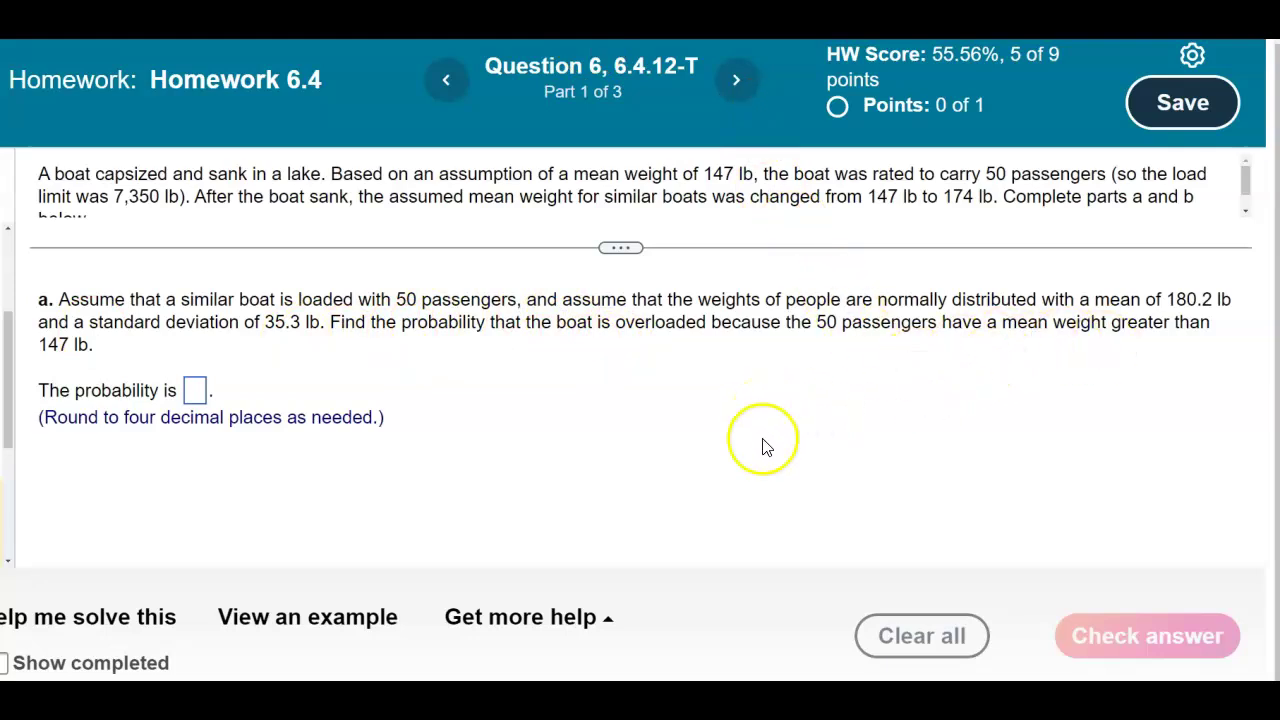
Place the Biased Estimator notebook over the homework, below part a's question text.
{"action": "key", "text": "alt+Tab"}
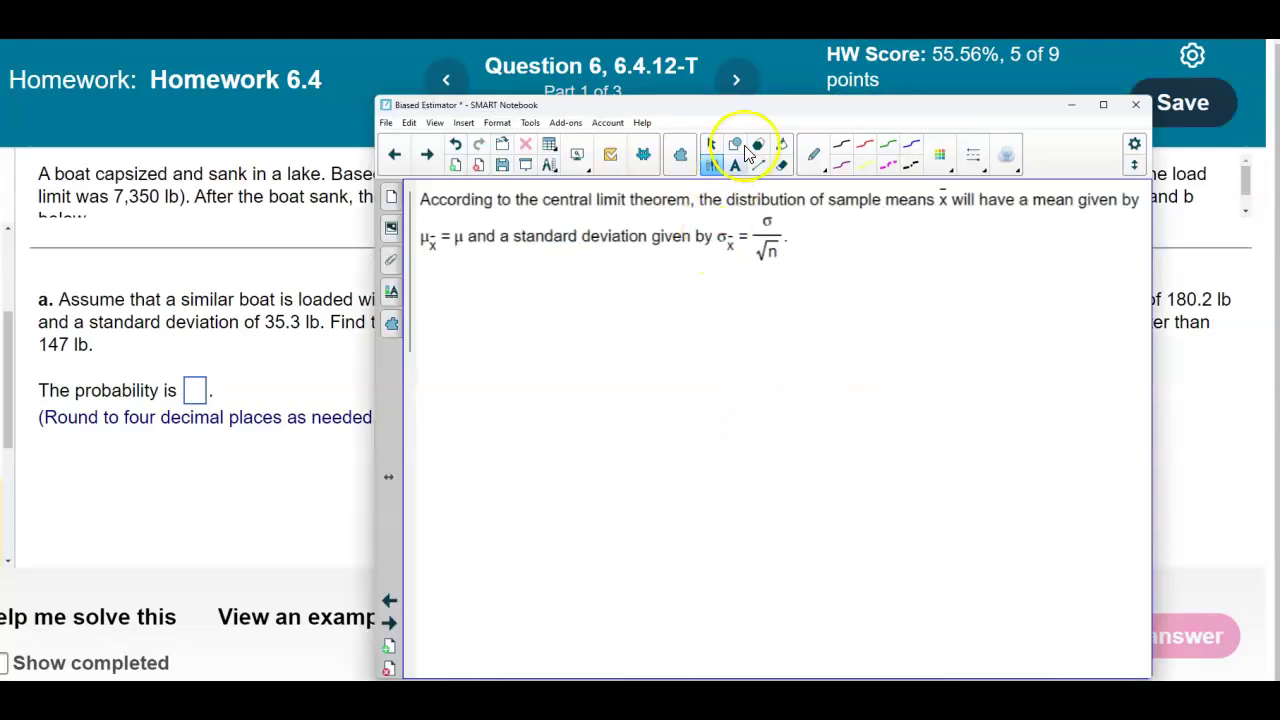
{"action": "left_click_drag", "start_coordinate": [766, 109], "coordinate": [778, 137]}
{"action": "left_click_drag", "start_coordinate": [830, 228], "coordinate": [846, 356]}
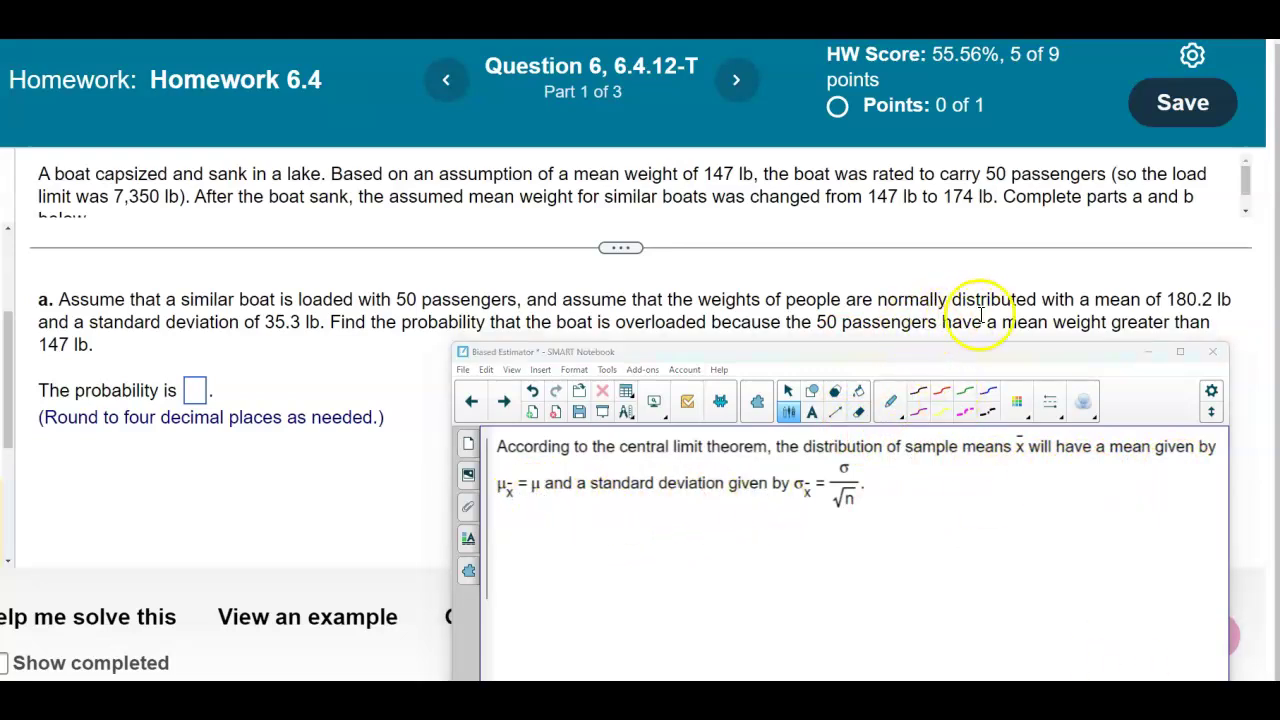
{"action": "scroll", "coordinate": [1072, 520], "scroll_direction": "down", "scroll_amount": 2}
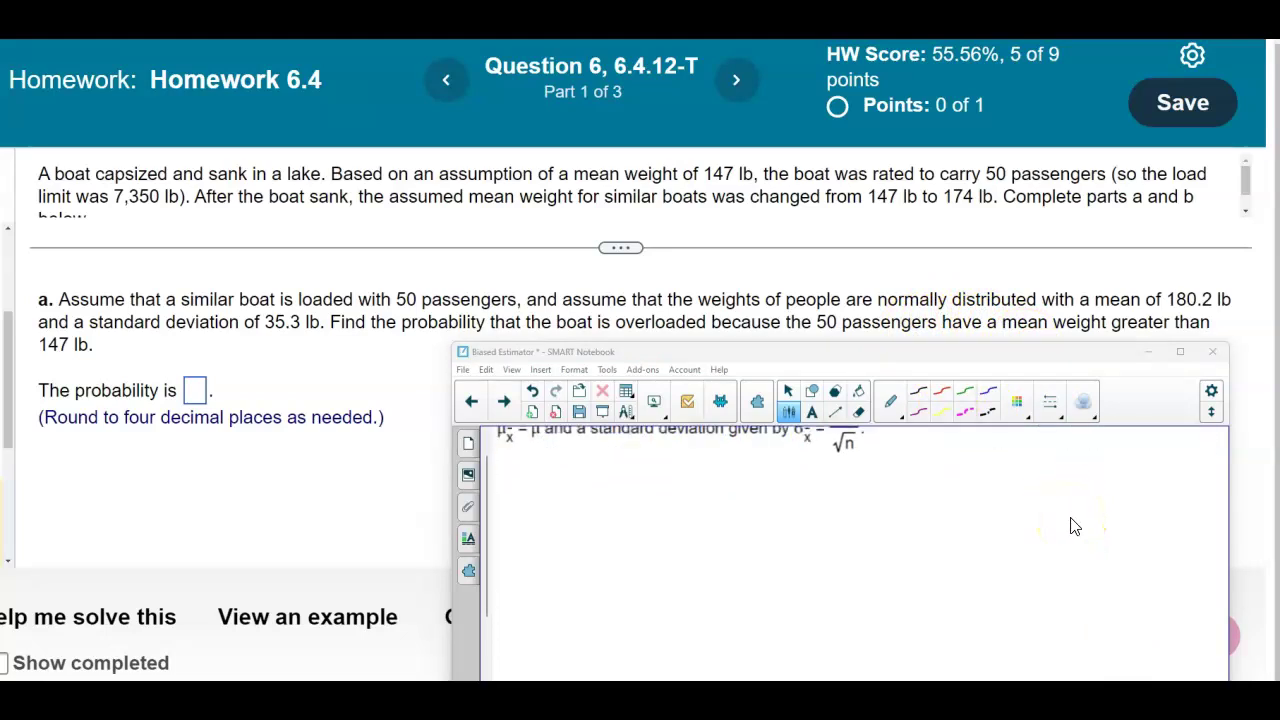
Draw a circled 1, a horizontal axis and a bell curve with a centre tick.
{"action": "left_click", "coordinate": [1047, 401]}
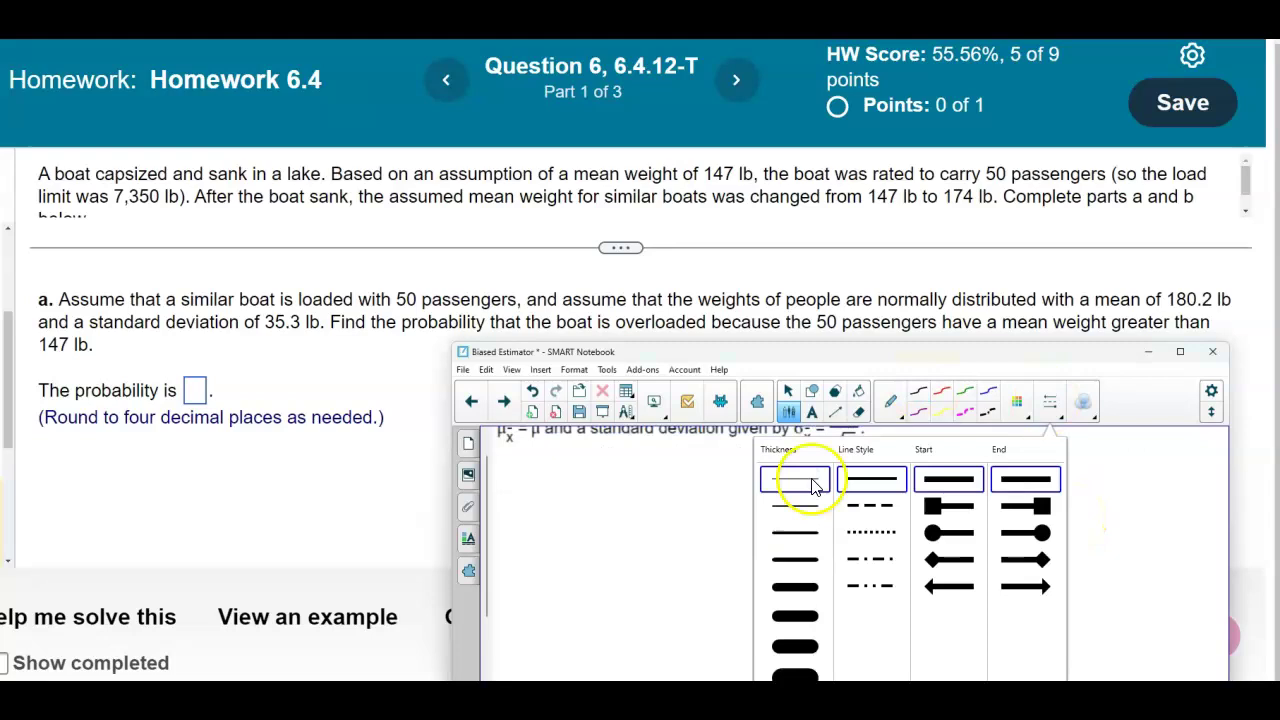
{"action": "left_click", "coordinate": [1050, 403]}
{"action": "left_click_drag", "start_coordinate": [510, 456], "coordinate": [510, 478]}
{"action": "left_click_drag", "start_coordinate": [726, 597], "coordinate": [954, 588]}
{"action": "mouse_move", "coordinate": [724, 592]}
{"action": "left_mouse_down"}
{"action": "mouse_move", "coordinate": [755, 562]}
{"action": "mouse_move", "coordinate": [801, 467]}
{"action": "mouse_move", "coordinate": [836, 458]}
{"action": "mouse_move", "coordinate": [878, 486]}
{"action": "mouse_move", "coordinate": [935, 568]}
{"action": "mouse_move", "coordinate": [957, 574]}
{"action": "left_mouse_up"}
{"action": "left_click_drag", "start_coordinate": [839, 585], "coordinate": [839, 598]}
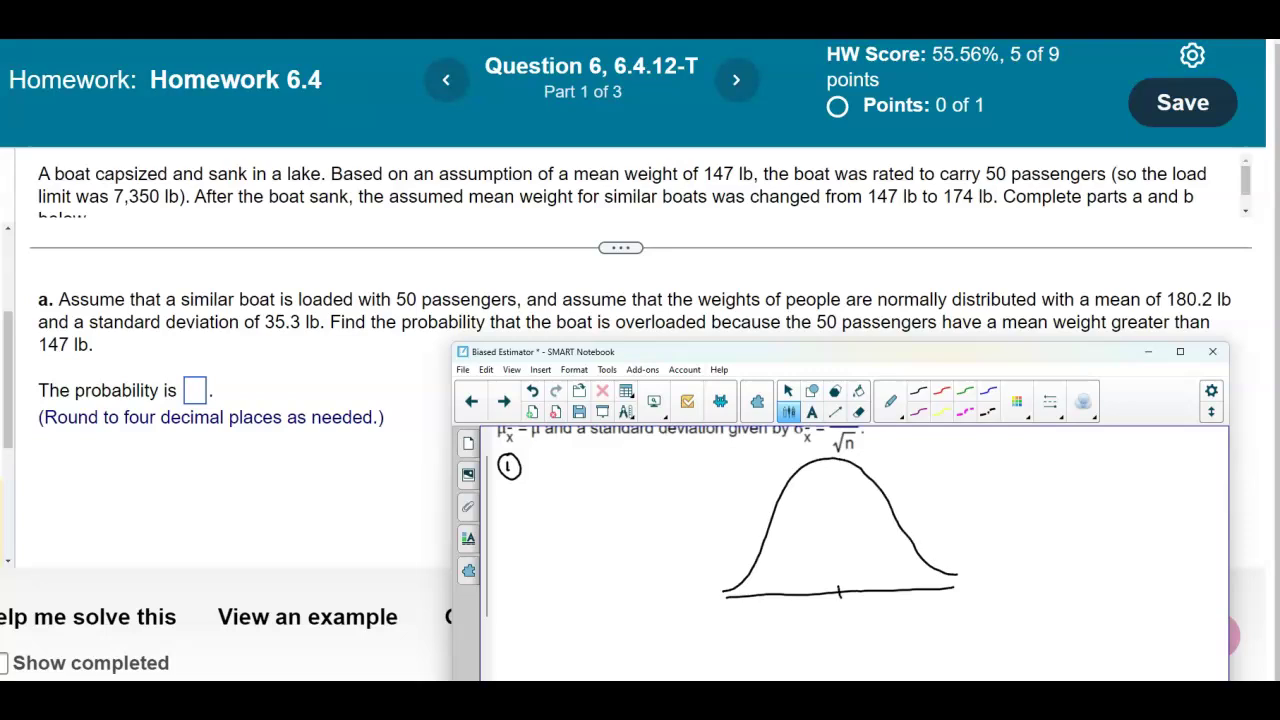
Label the centre tick μx̄ = 180.2, undoing and rewriting the mistaken strokes.
{"action": "mouse_move", "coordinate": [834, 613]}
{"action": "left_mouse_down"}
{"action": "mouse_move", "coordinate": [834, 624]}
{"action": "mouse_move", "coordinate": [854, 615]}
{"action": "left_mouse_up"}
{"action": "left_click_drag", "start_coordinate": [848, 620], "coordinate": [879, 609]}
{"action": "left_click", "coordinate": [875, 620]}
{"action": "left_click", "coordinate": [530, 392]}
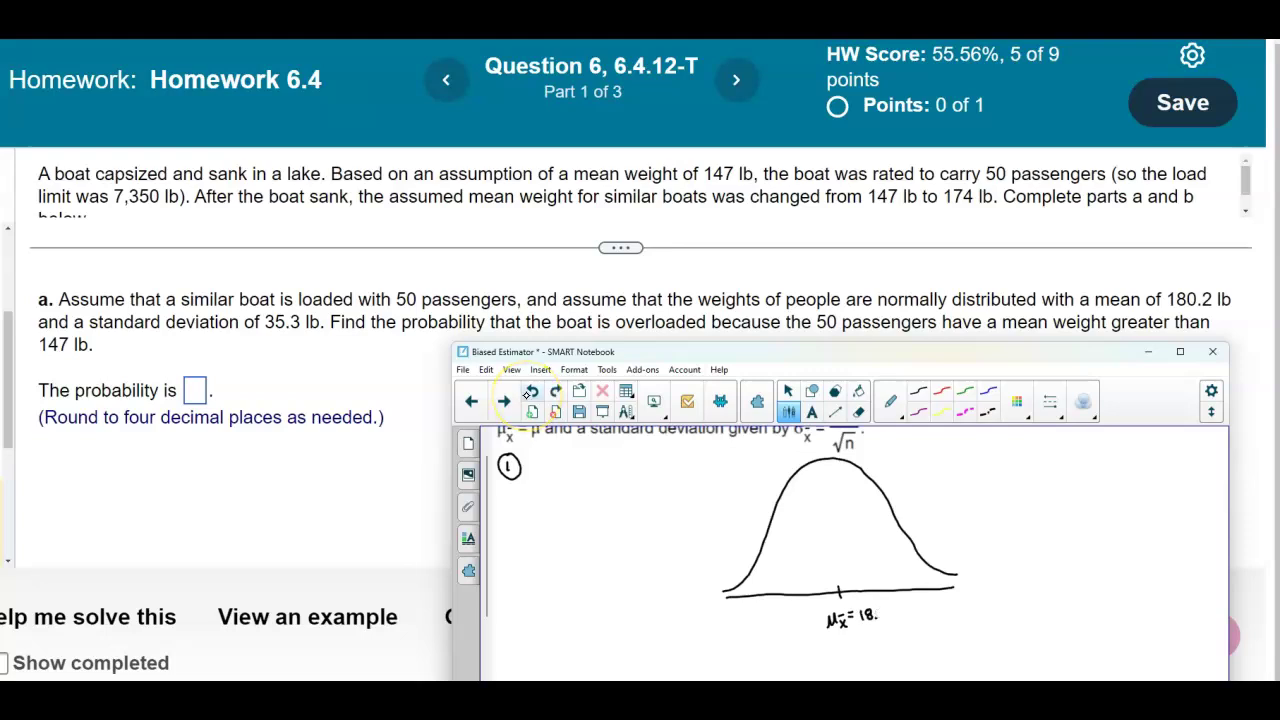
{"action": "left_click", "coordinate": [530, 392]}
{"action": "left_click", "coordinate": [530, 392]}
{"action": "left_click_drag", "start_coordinate": [868, 611], "coordinate": [894, 622]}
{"action": "left_click", "coordinate": [882, 622]}
Write σ = 35.3 beside the curve and draw a cutoff line labelled x = 147.
{"action": "left_click_drag", "start_coordinate": [1038, 504], "coordinate": [1065, 509]}
{"action": "mouse_move", "coordinate": [1053, 515]}
{"action": "left_mouse_down"}
{"action": "mouse_move", "coordinate": [1081, 502]}
{"action": "mouse_move", "coordinate": [1078, 513]}
{"action": "mouse_move", "coordinate": [1113, 507]}
{"action": "left_mouse_up"}
{"action": "left_click", "coordinate": [1104, 510]}
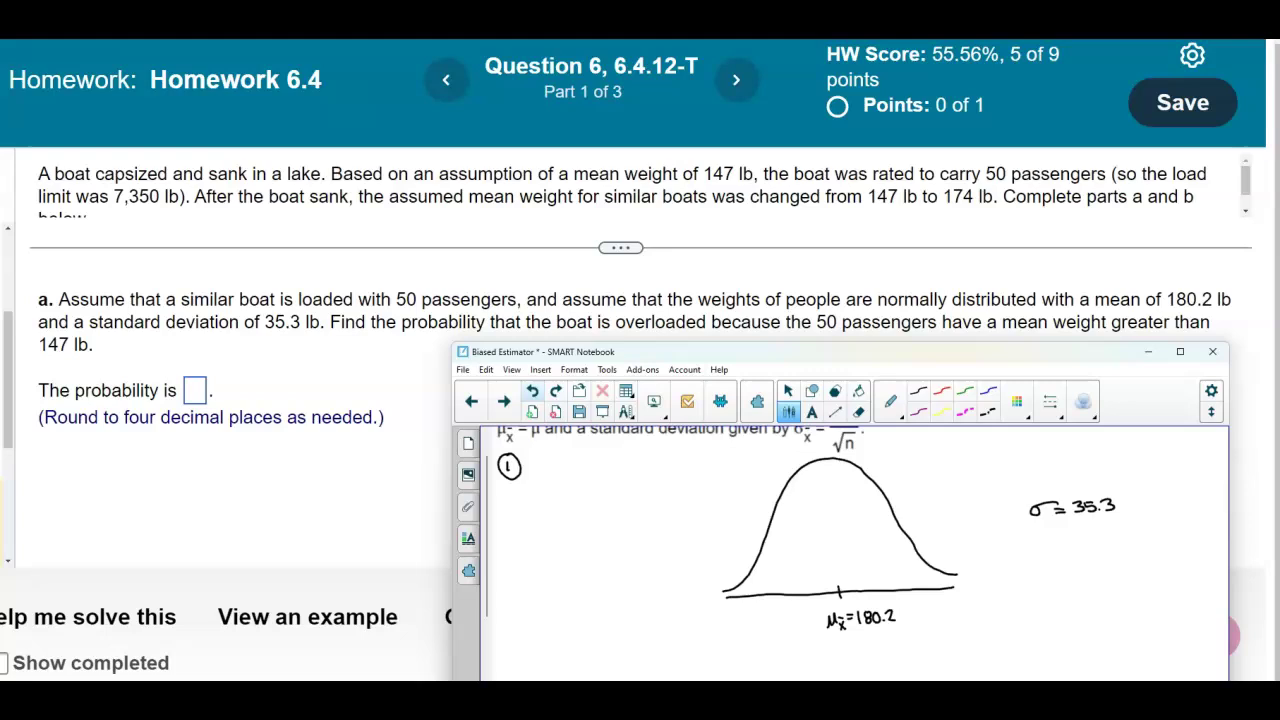
{"action": "left_click_drag", "start_coordinate": [775, 592], "coordinate": [770, 526]}
{"action": "mouse_move", "coordinate": [776, 608]}
{"action": "left_mouse_down"}
{"action": "mouse_move", "coordinate": [776, 620]}
{"action": "mouse_move", "coordinate": [796, 620]}
{"action": "left_mouse_up"}
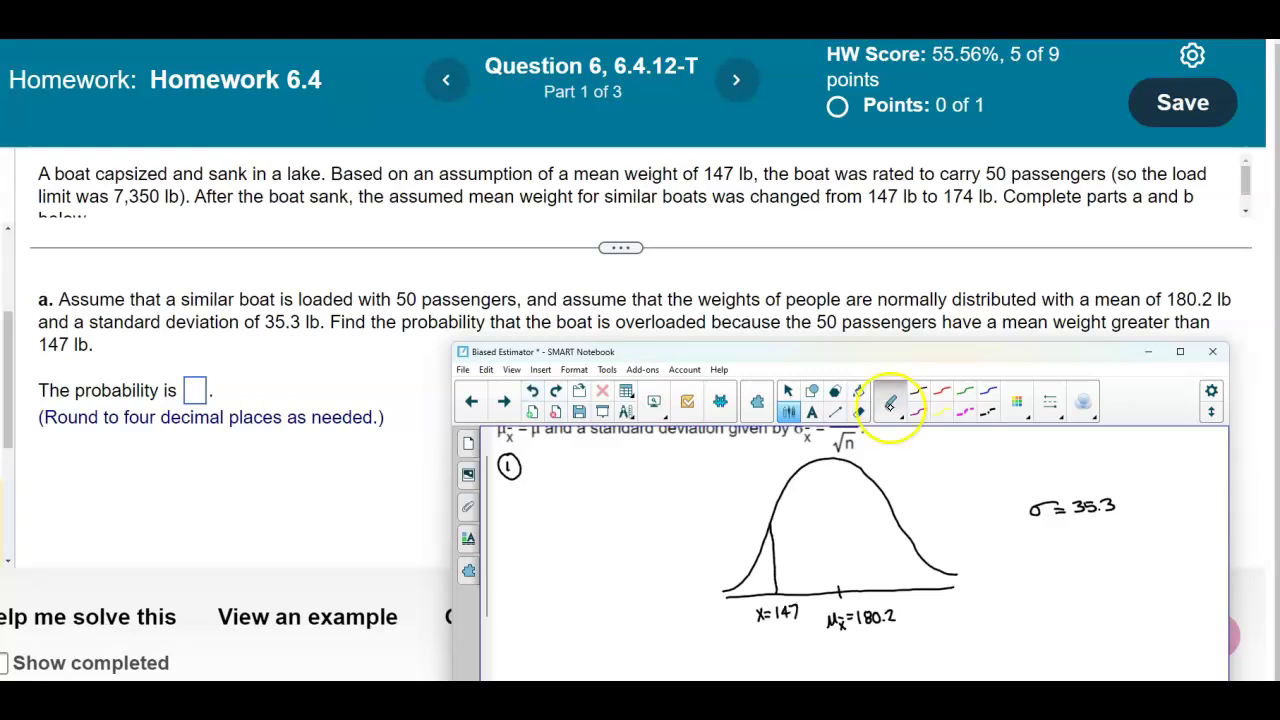
Shade the area under the curve right of x = 147 with the cyan highlighter.
{"action": "left_click", "coordinate": [890, 400]}
{"action": "left_click", "coordinate": [838, 510]}
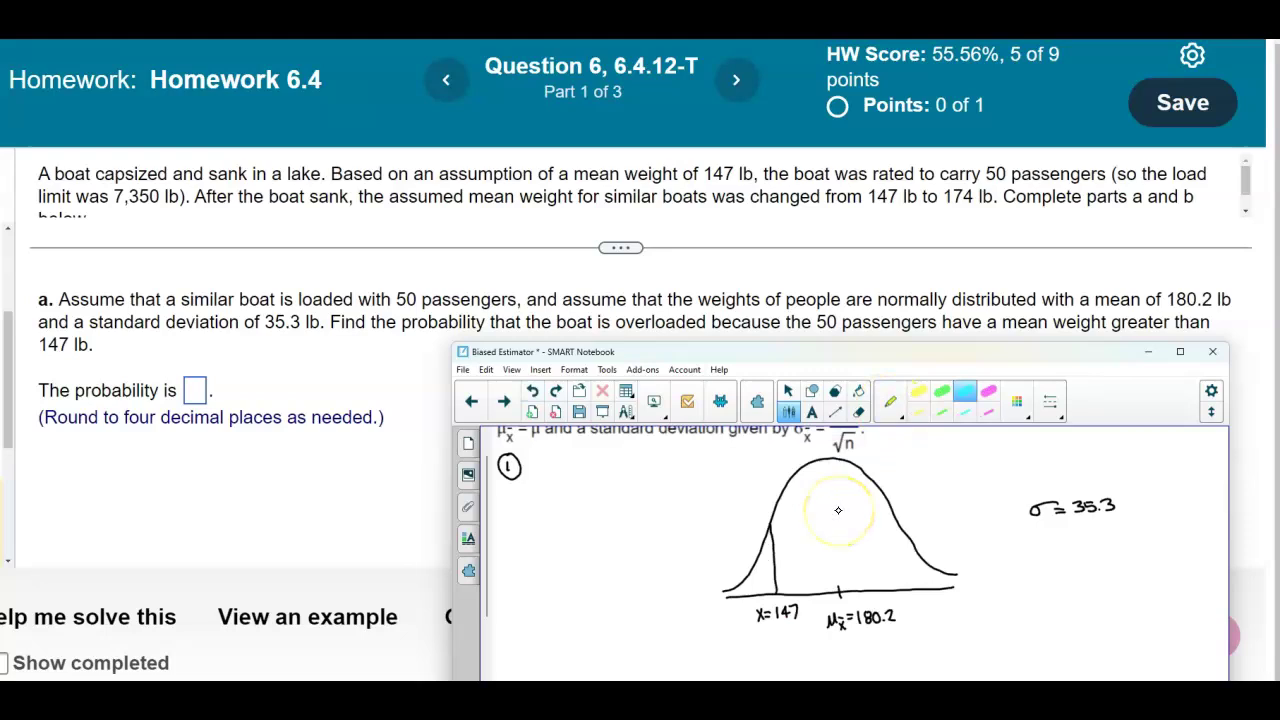
{"action": "mouse_move", "coordinate": [778, 514]}
{"action": "left_mouse_down"}
{"action": "mouse_move", "coordinate": [793, 586]}
{"action": "mouse_move", "coordinate": [958, 577]}
{"action": "mouse_move", "coordinate": [893, 539]}
{"action": "mouse_move", "coordinate": [852, 474]}
{"action": "mouse_move", "coordinate": [793, 477]}
{"action": "mouse_move", "coordinate": [783, 507]}
{"action": "mouse_move", "coordinate": [838, 492]}
{"action": "mouse_move", "coordinate": [833, 522]}
{"action": "mouse_move", "coordinate": [858, 532]}
{"action": "mouse_move", "coordinate": [818, 562]}
{"action": "mouse_move", "coordinate": [910, 572]}
{"action": "left_mouse_up"}
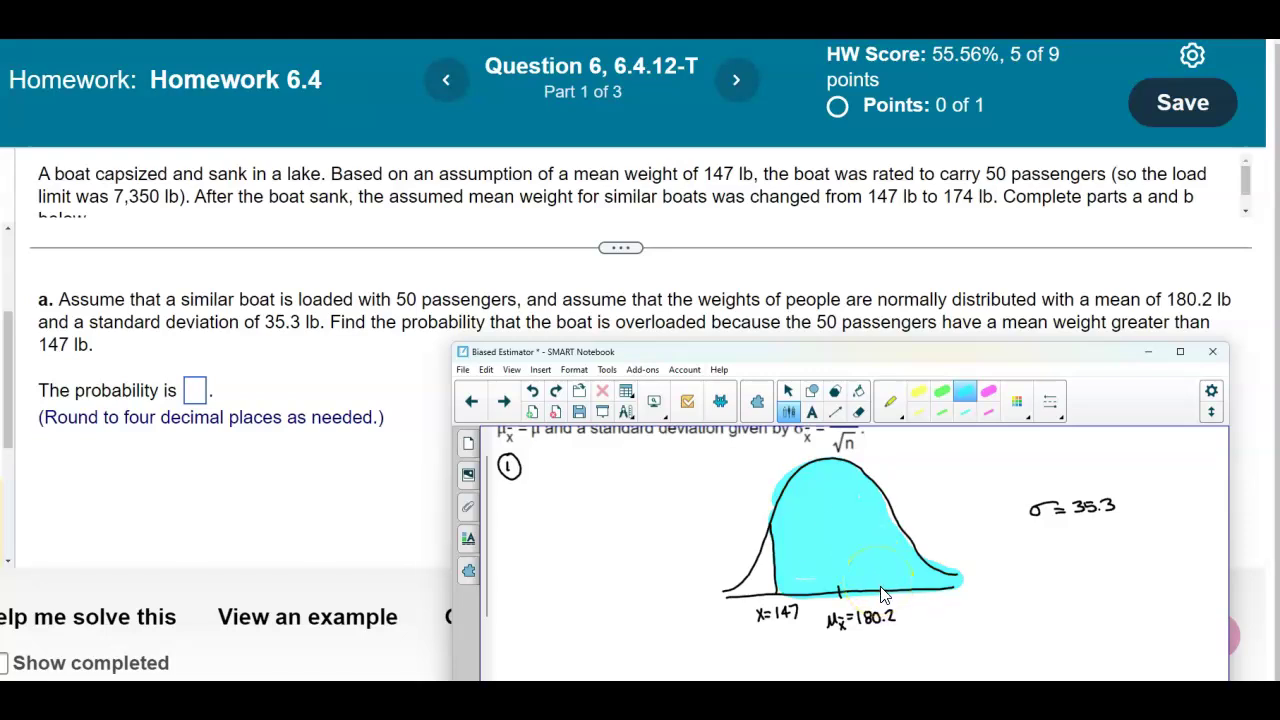
{"action": "scroll", "coordinate": [882, 595], "scroll_direction": "down", "scroll_amount": 3}
Switch back to the regular pen with the thinnest line thickness.
{"action": "left_click", "coordinate": [890, 401]}
{"action": "left_click", "coordinate": [832, 452]}
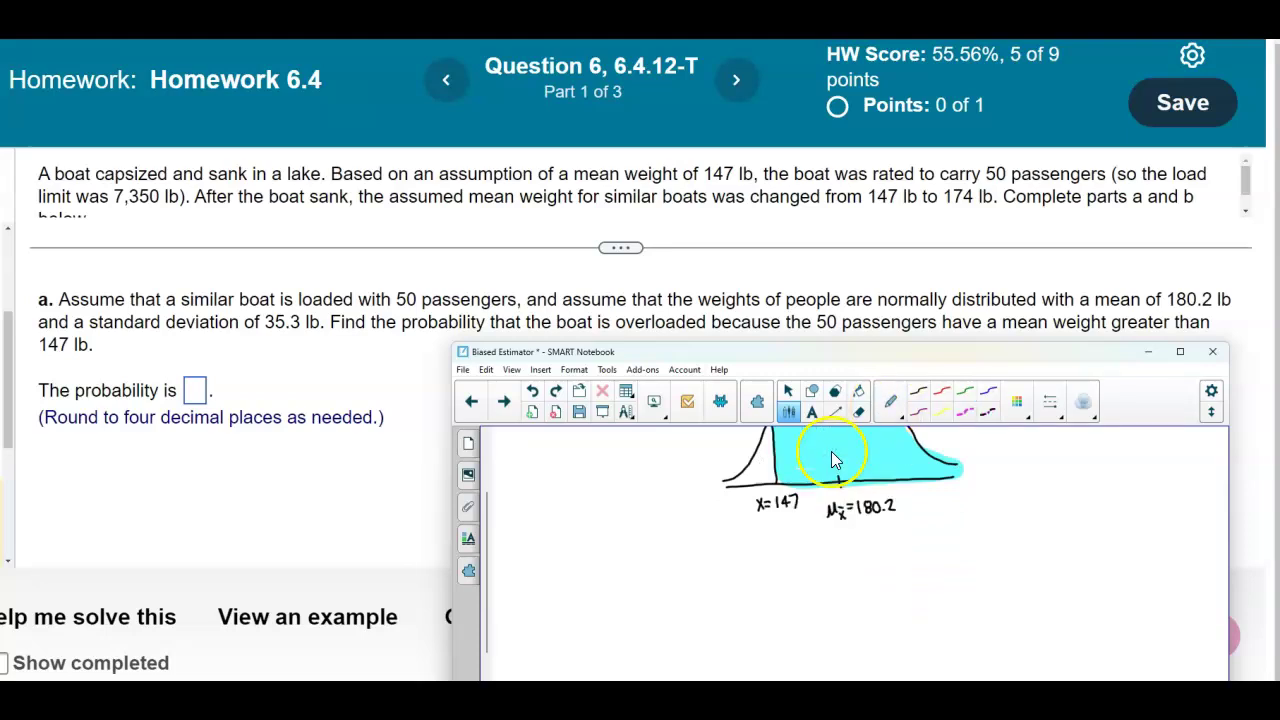
{"action": "left_click", "coordinate": [1050, 402]}
{"action": "left_click", "coordinate": [793, 479]}
{"action": "left_click", "coordinate": [1050, 402]}
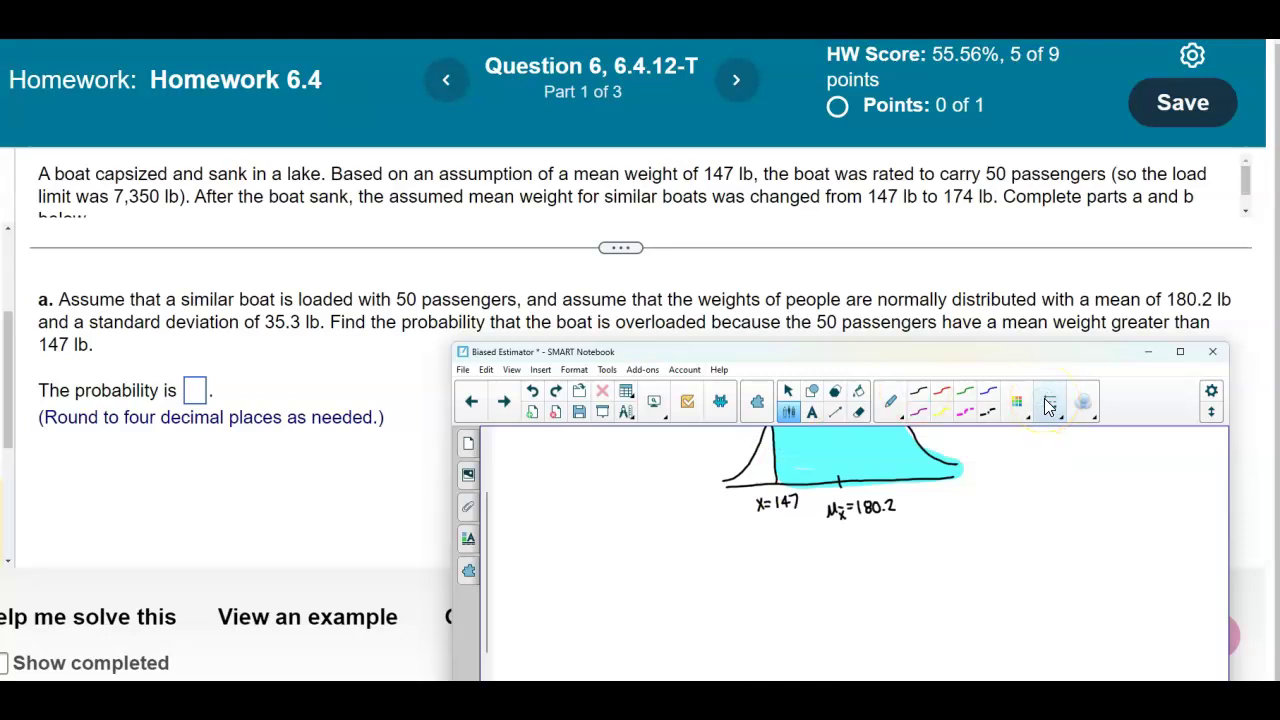
Write a circled 2 listing x = 147, μx̄ = 180.2 and n = 50.
{"action": "mouse_move", "coordinate": [507, 588]}
{"action": "left_mouse_down"}
{"action": "mouse_move", "coordinate": [546, 596]}
{"action": "mouse_move", "coordinate": [534, 597]}
{"action": "mouse_move", "coordinate": [591, 588]}
{"action": "left_mouse_up"}
{"action": "mouse_move", "coordinate": [587, 580]}
{"action": "left_mouse_down"}
{"action": "mouse_move", "coordinate": [601, 597]}
{"action": "mouse_move", "coordinate": [636, 580]}
{"action": "mouse_move", "coordinate": [649, 594]}
{"action": "mouse_move", "coordinate": [696, 575]}
{"action": "mouse_move", "coordinate": [717, 586]}
{"action": "left_mouse_up"}
{"action": "left_click", "coordinate": [701, 585]}
{"action": "left_click_drag", "start_coordinate": [721, 581], "coordinate": [719, 591]}
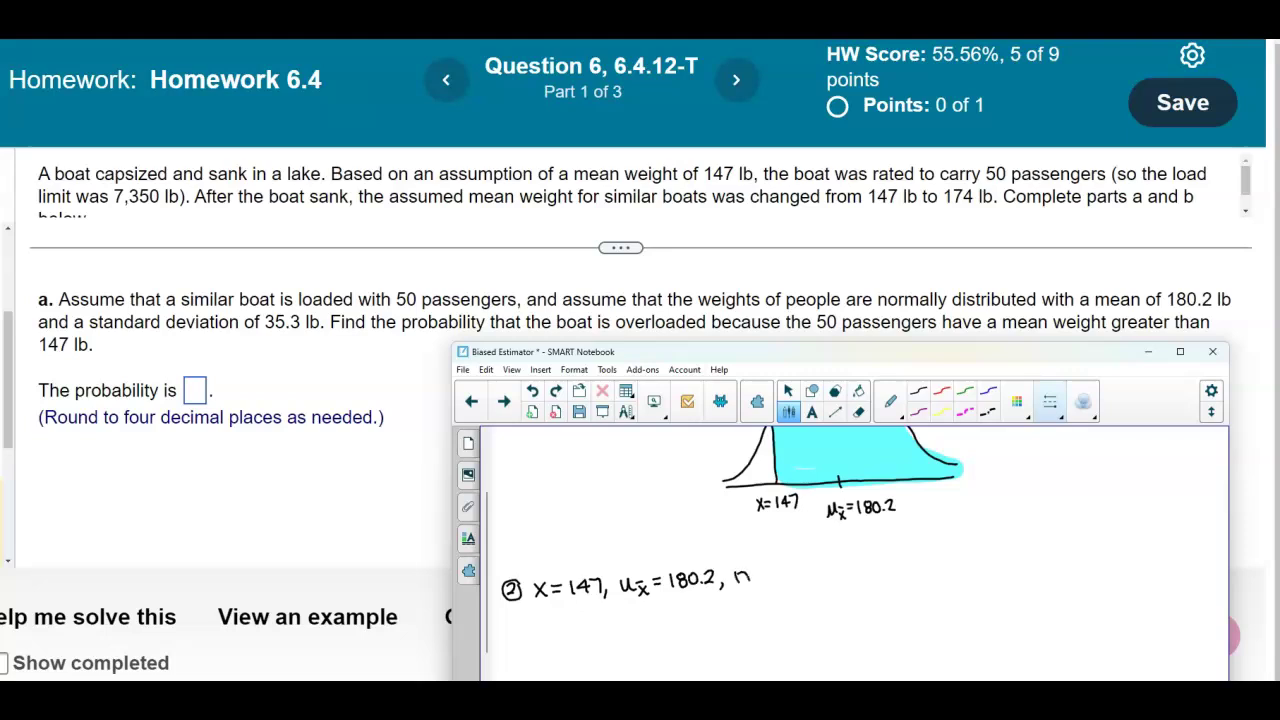
{"action": "mouse_move", "coordinate": [780, 570]}
{"action": "left_mouse_down"}
{"action": "mouse_move", "coordinate": [747, 580]}
{"action": "mouse_move", "coordinate": [801, 587]}
{"action": "mouse_move", "coordinate": [830, 567]}
{"action": "mouse_move", "coordinate": [840, 583]}
{"action": "left_mouse_up"}
Begin the standard error as σx̄ = σ/√n = 35.3/√.
{"action": "left_click_drag", "start_coordinate": [840, 573], "coordinate": [829, 583]}
{"action": "mouse_move", "coordinate": [872, 546]}
{"action": "left_mouse_down"}
{"action": "mouse_move", "coordinate": [866, 566]}
{"action": "mouse_move", "coordinate": [883, 577]}
{"action": "mouse_move", "coordinate": [895, 560]}
{"action": "mouse_move", "coordinate": [895, 573]}
{"action": "left_mouse_up"}
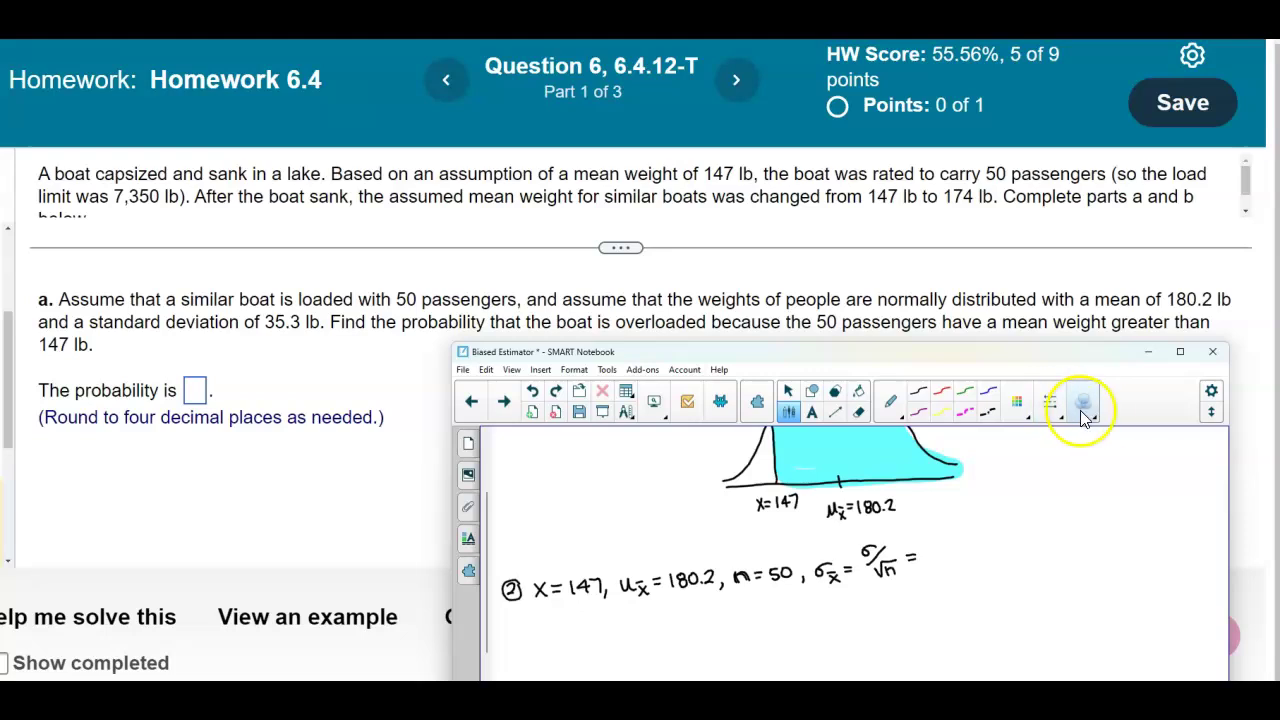
{"action": "scroll", "coordinate": [1112, 482], "scroll_direction": "up", "scroll_amount": 3}
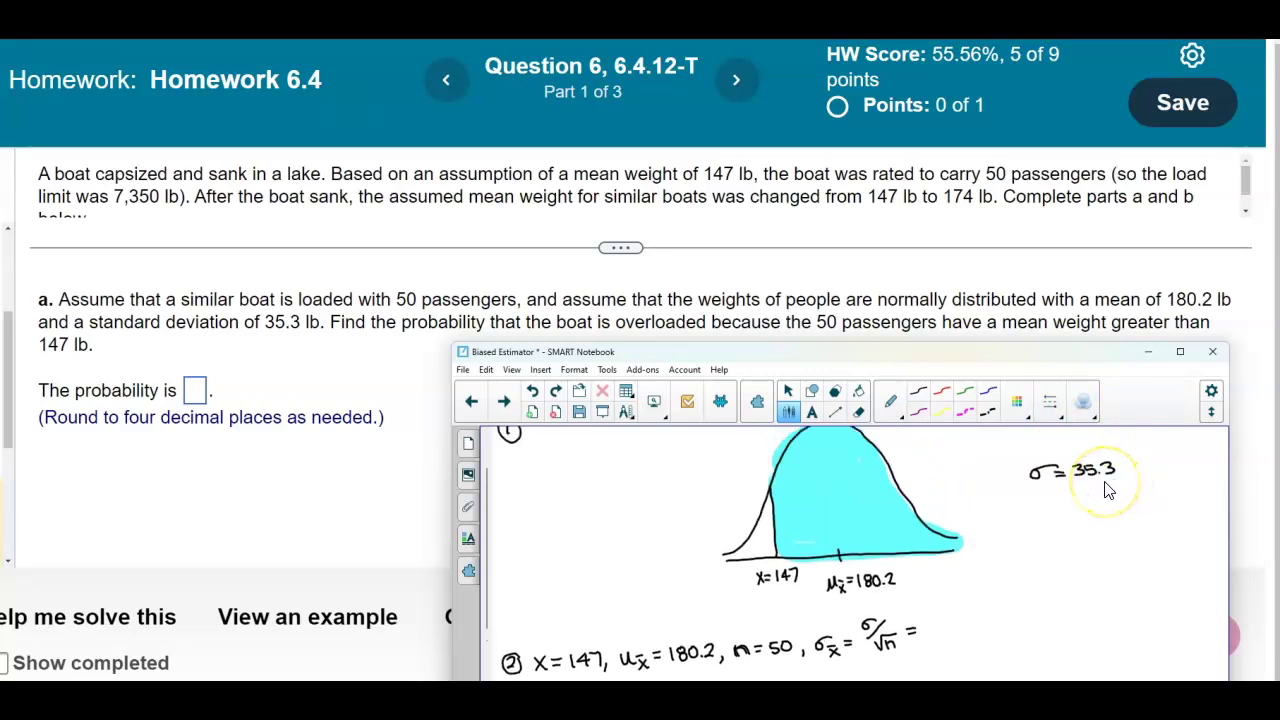
{"action": "scroll", "coordinate": [1107, 490], "scroll_direction": "down", "scroll_amount": 1}
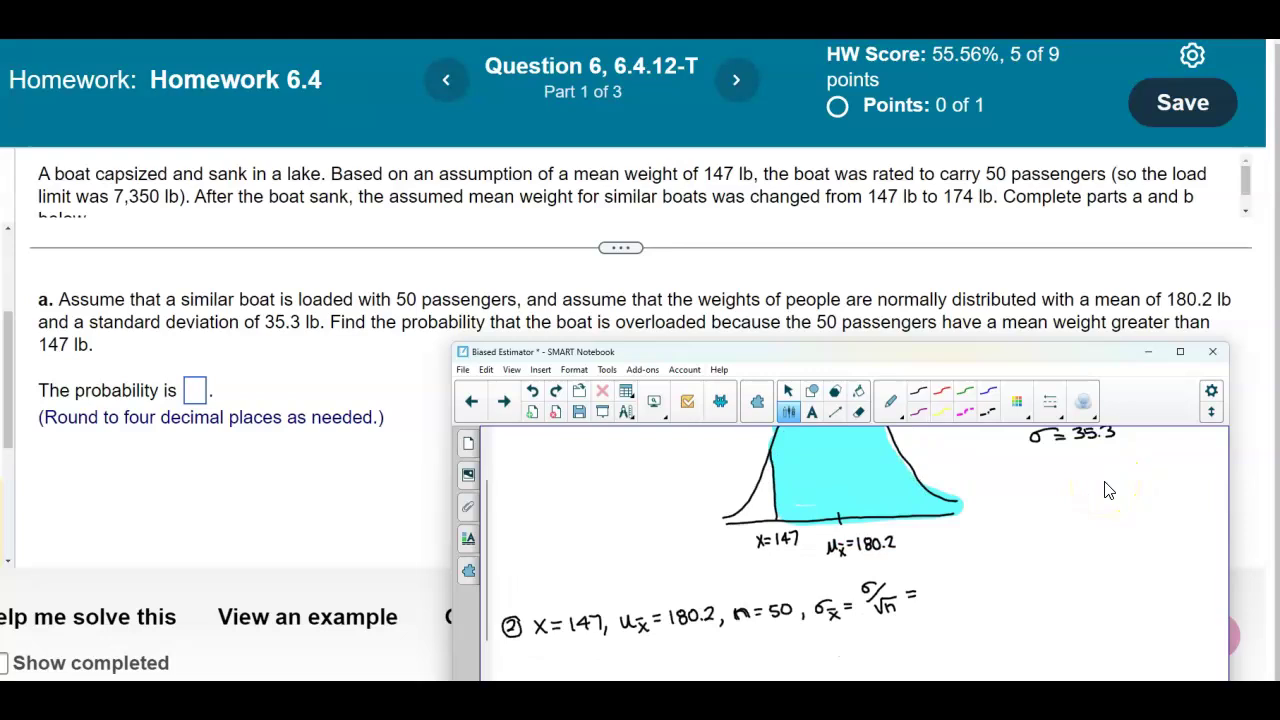
{"action": "left_click_drag", "start_coordinate": [931, 575], "coordinate": [955, 584]}
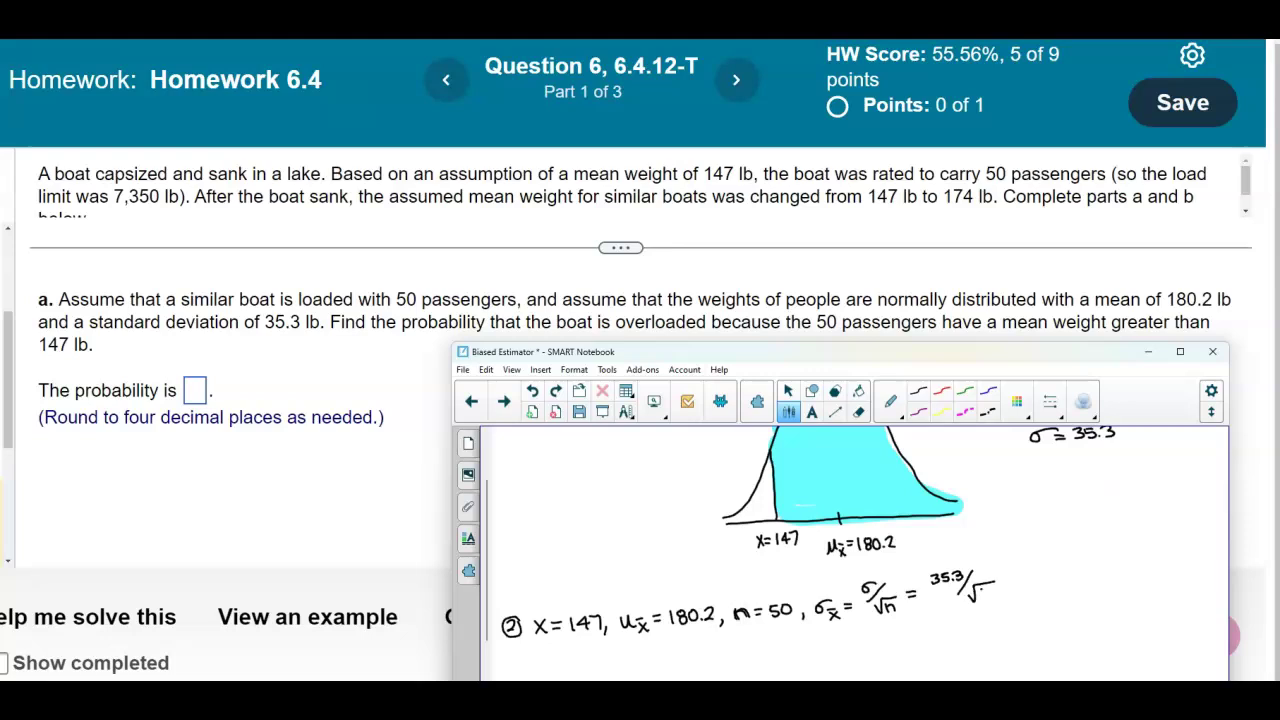